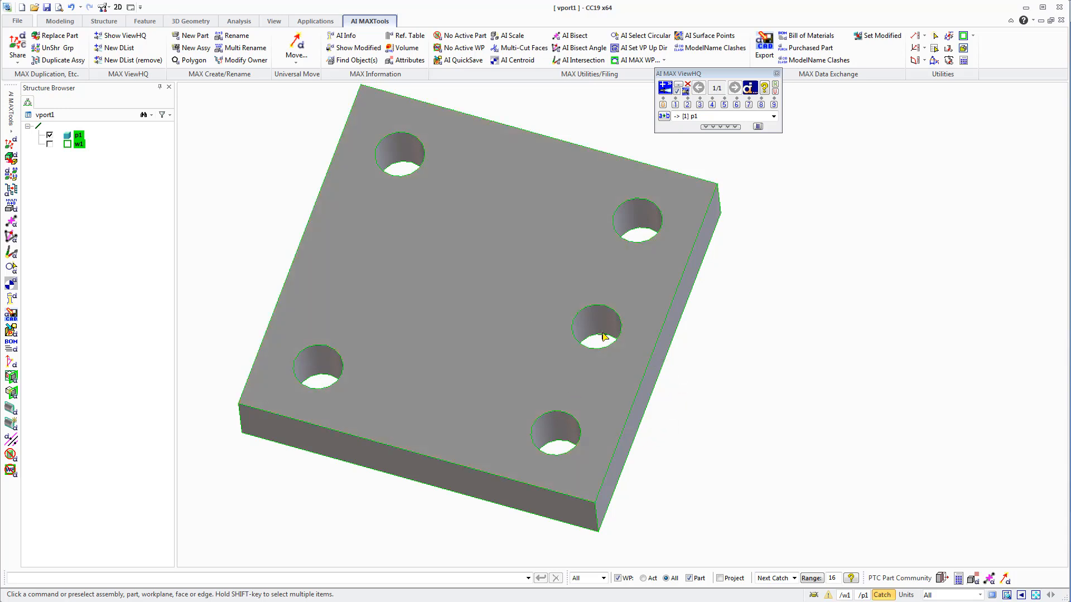
Step: Start moving the off-centre hole's face and define the move origin at the centre of its upper rim
click(590, 315)
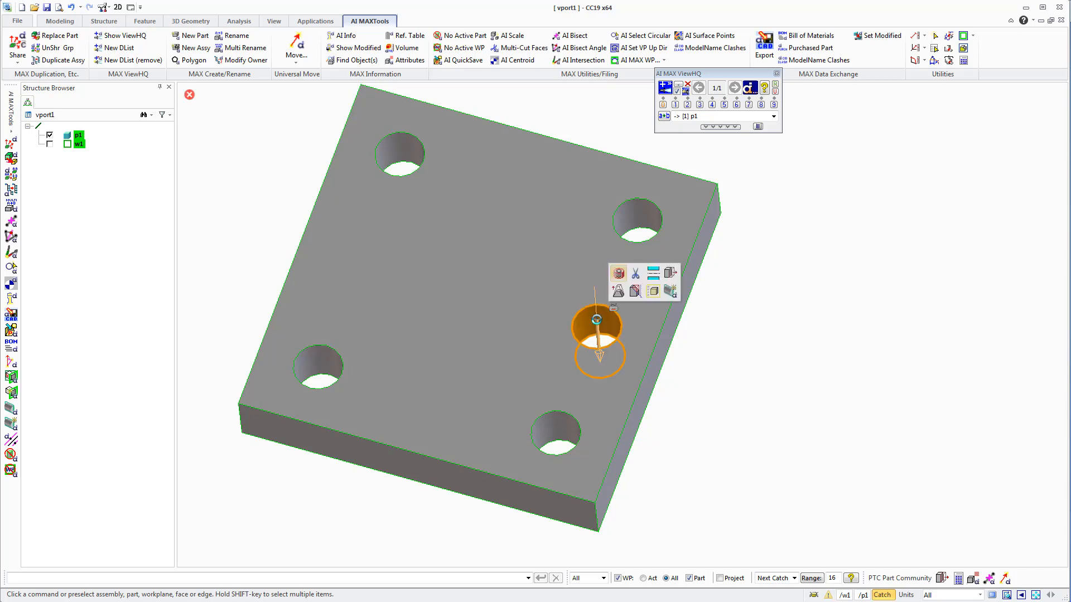
click(670, 272)
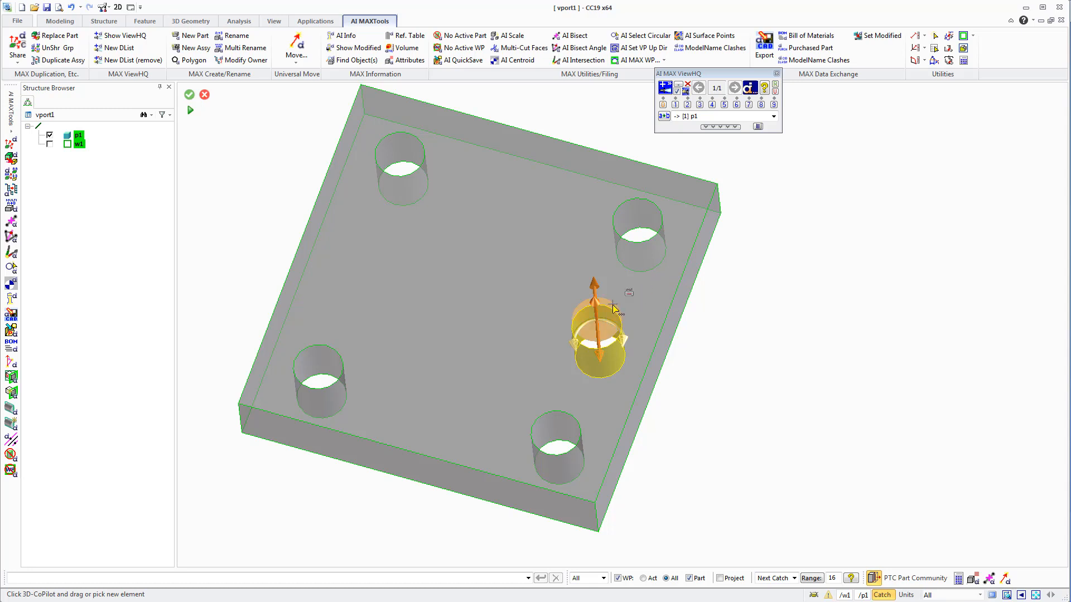
drag(614, 308, 530, 276)
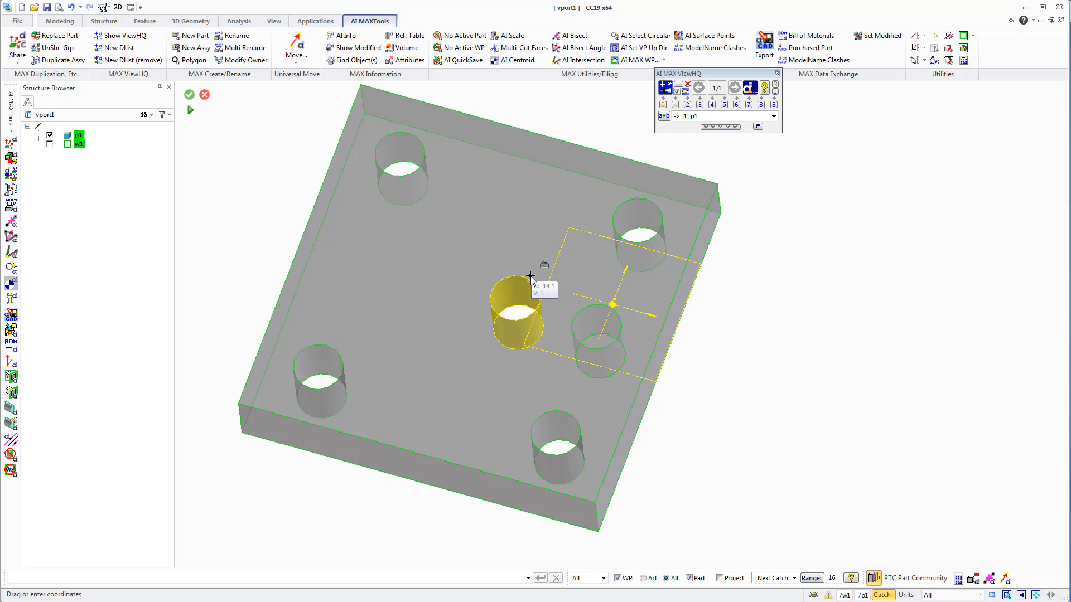
right_click(531, 278)
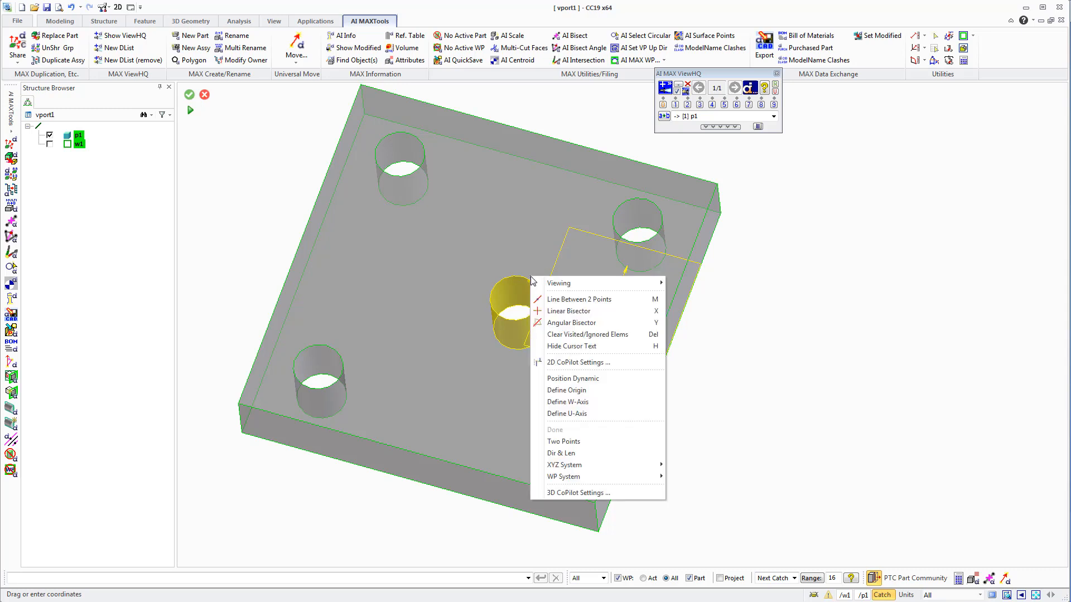
click(567, 390)
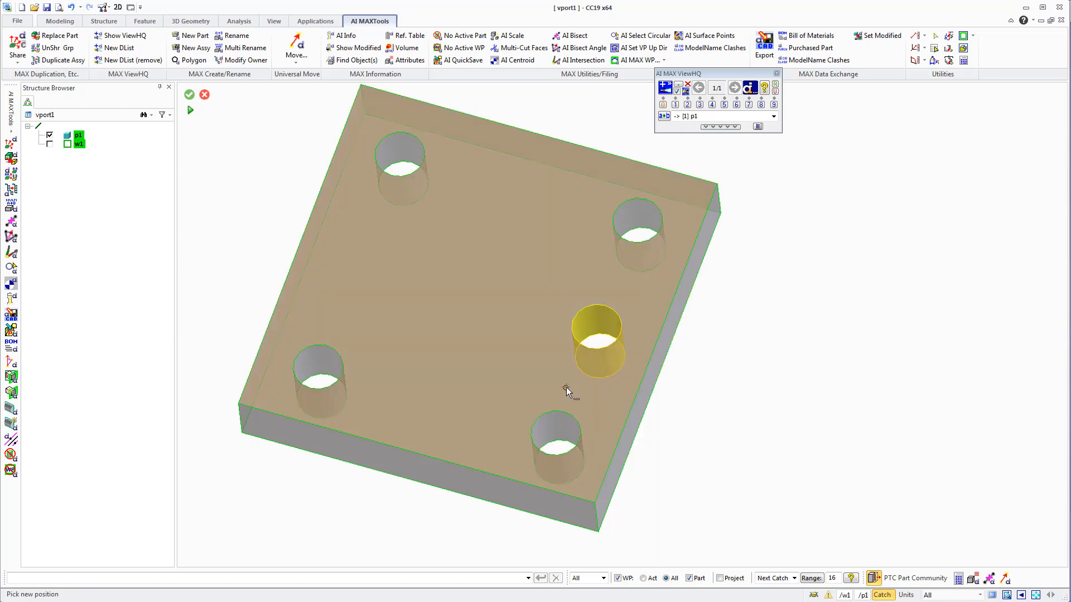
click(577, 336)
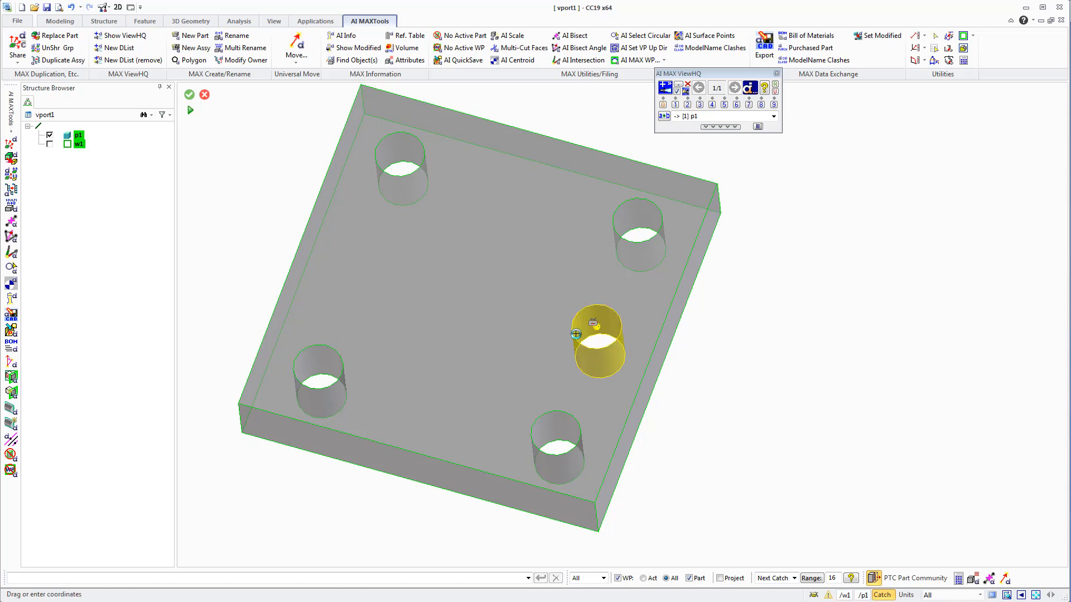
drag(575, 334, 493, 298)
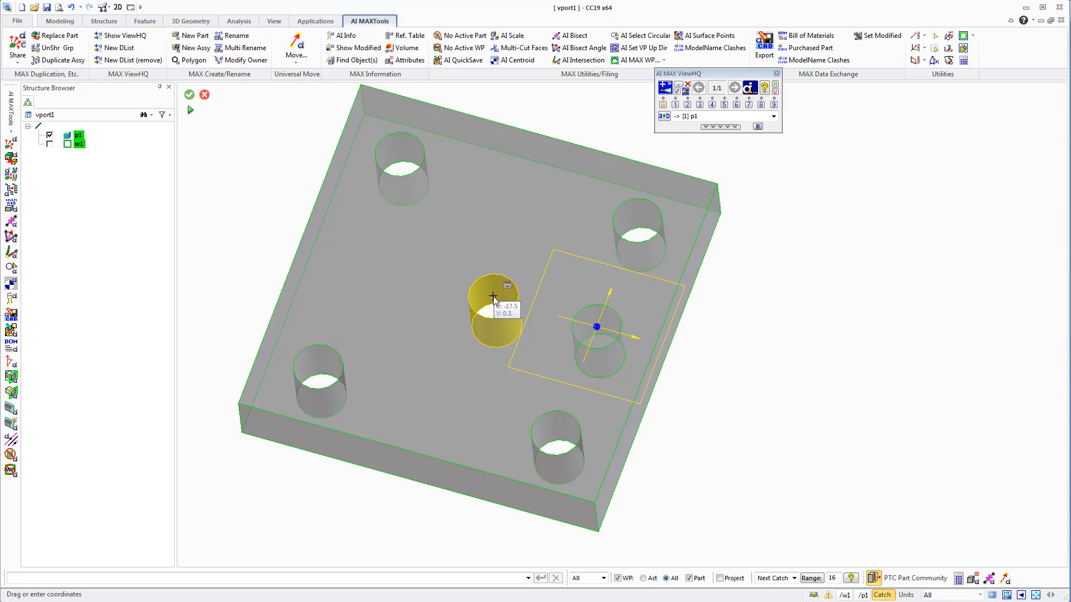
Step: Create two parallel guide lines, each between the centres of two neighbouring corner holes on opposite sides of the plate
key(F2)
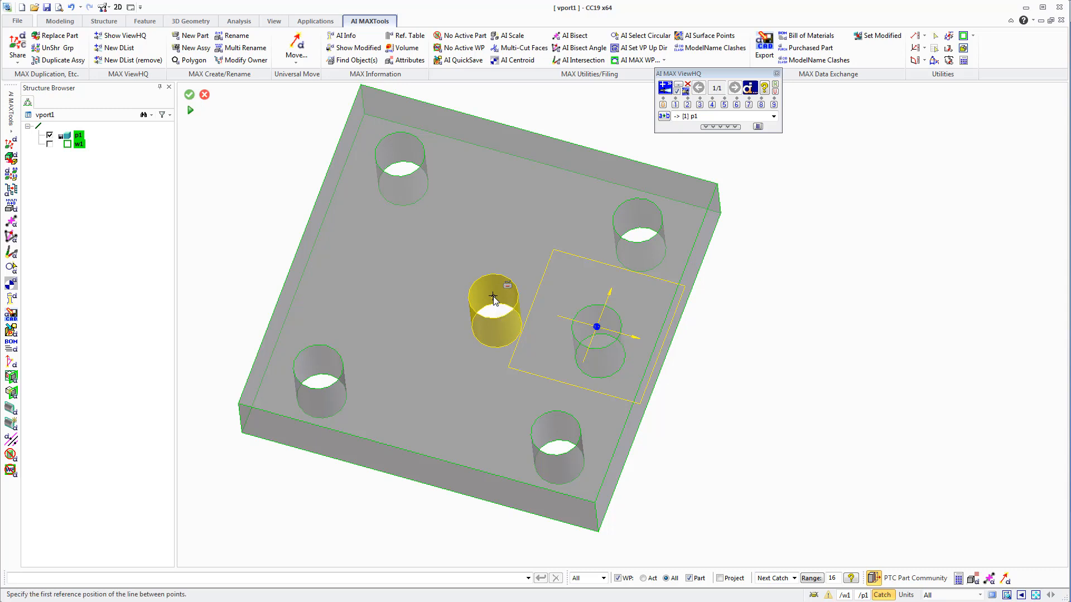
click(561, 438)
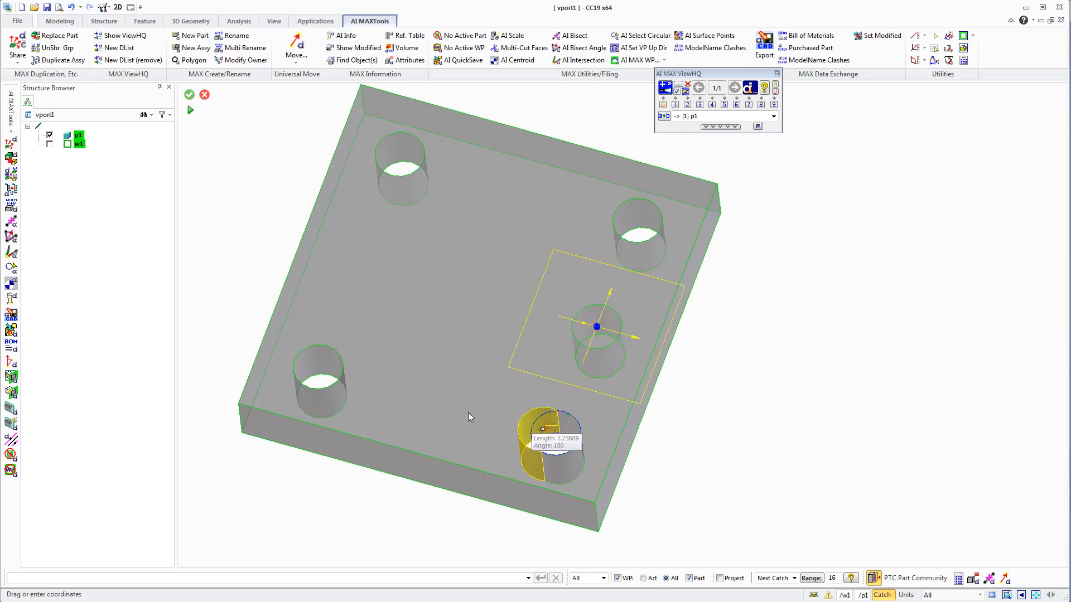
click(319, 369)
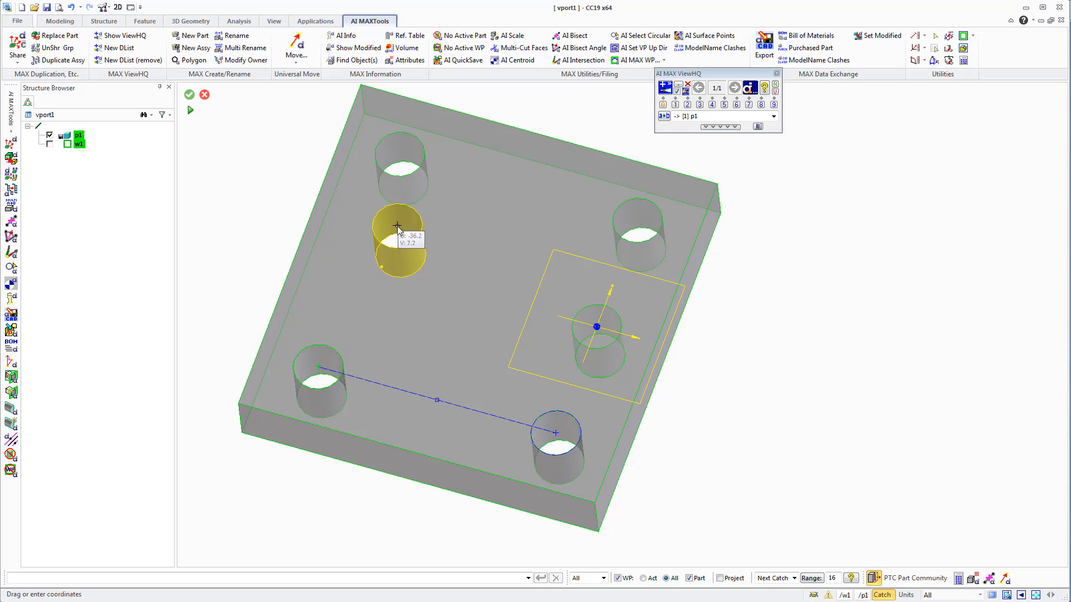
click(400, 154)
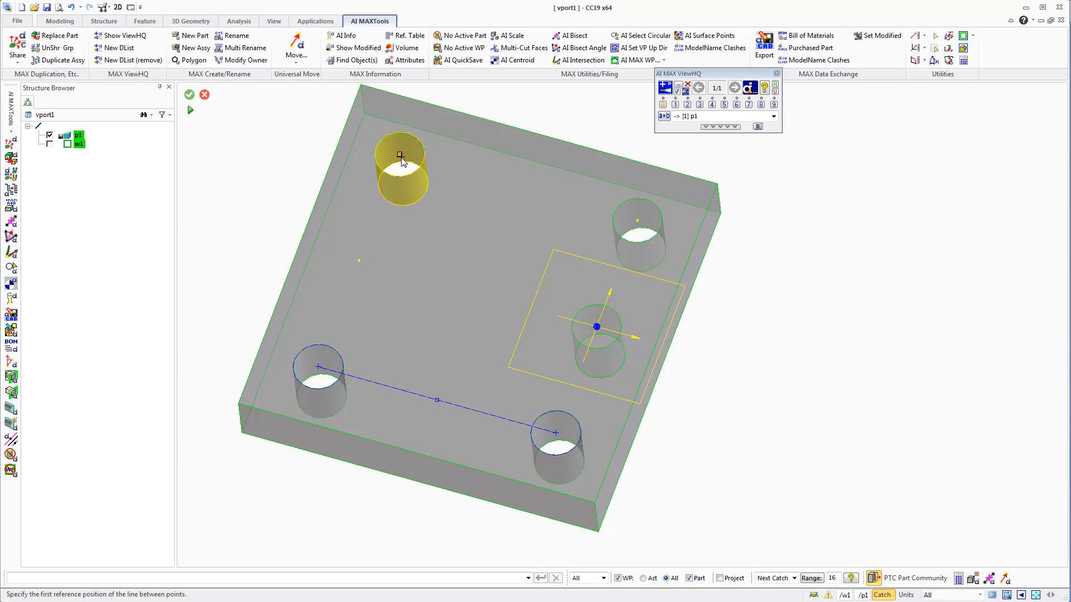
click(636, 220)
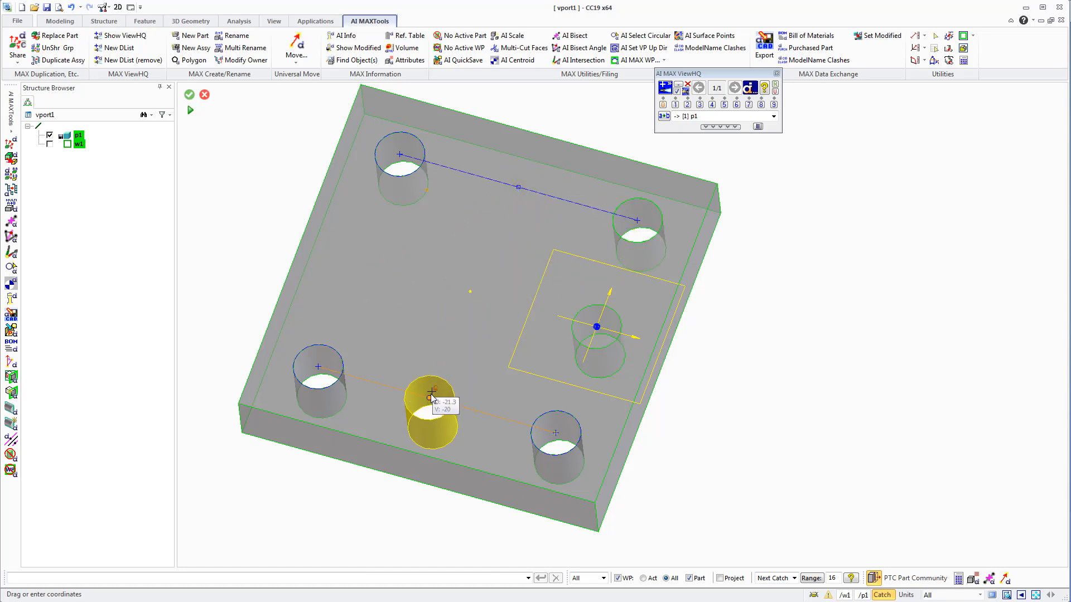
Step: Join the midpoints of the two guide lines with a third line and move the hole to that line's midpoint
key(ctrl+b)
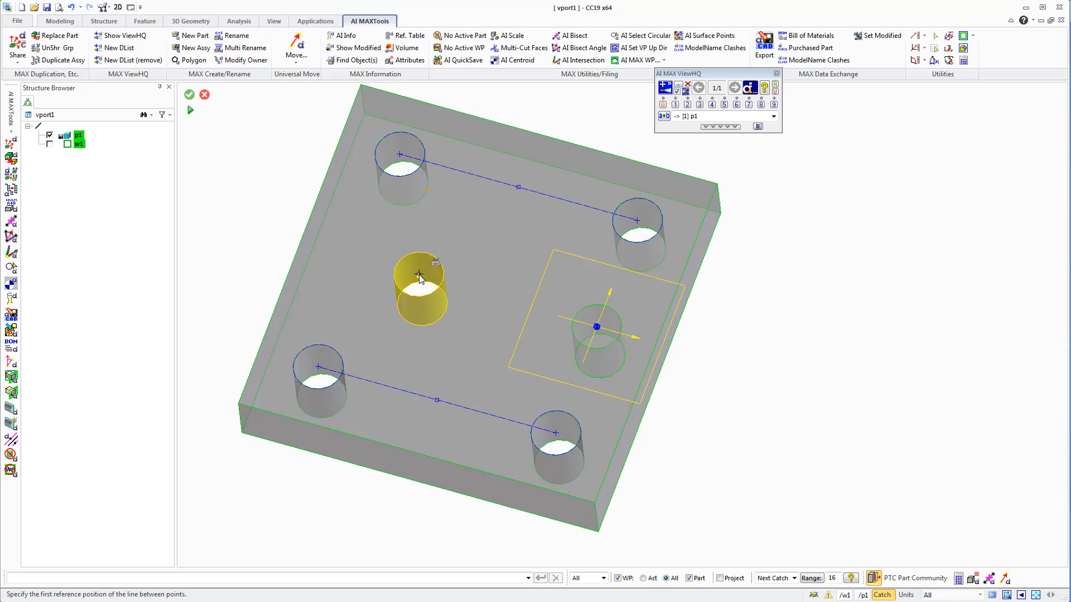
click(523, 192)
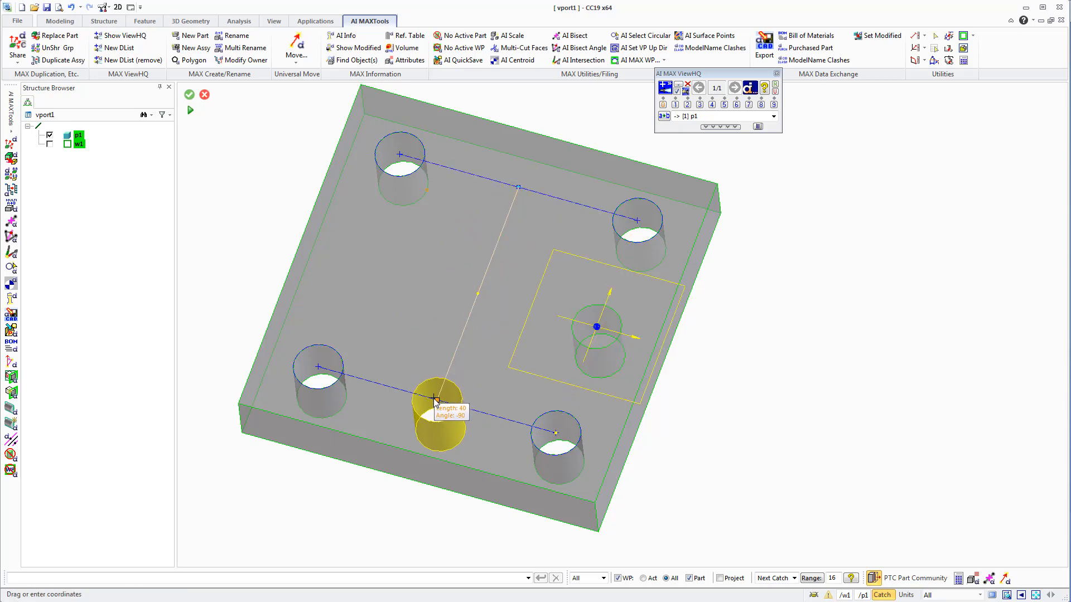
click(436, 400)
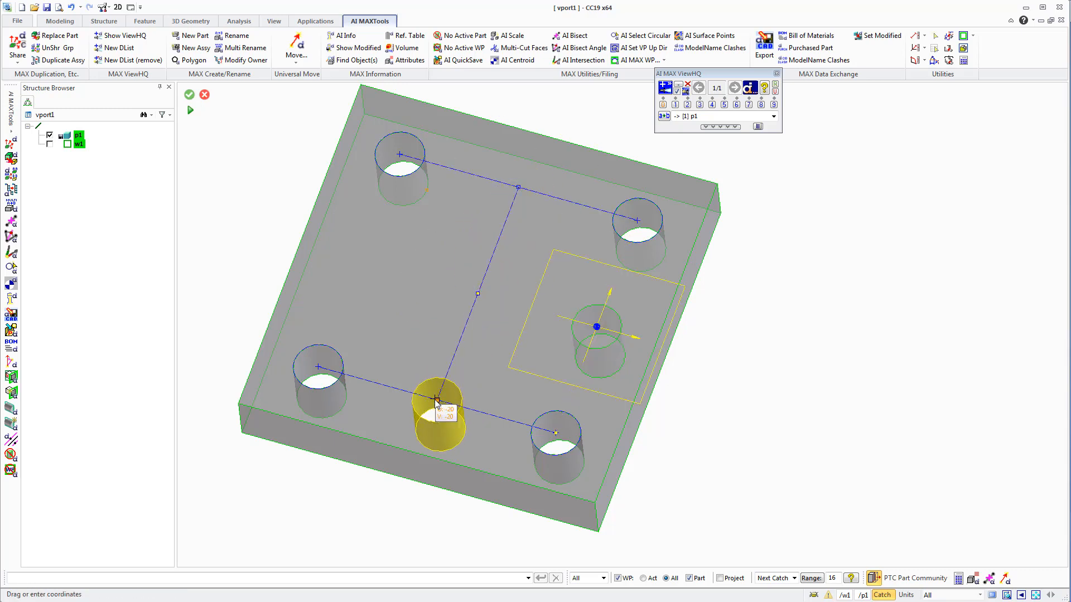
click(476, 293)
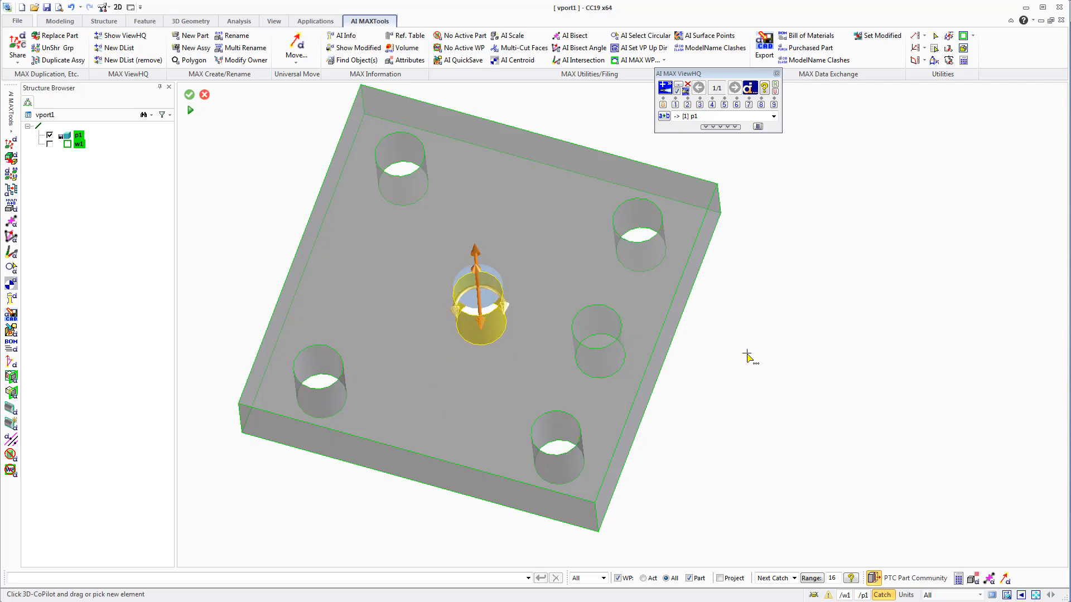
key(Return)
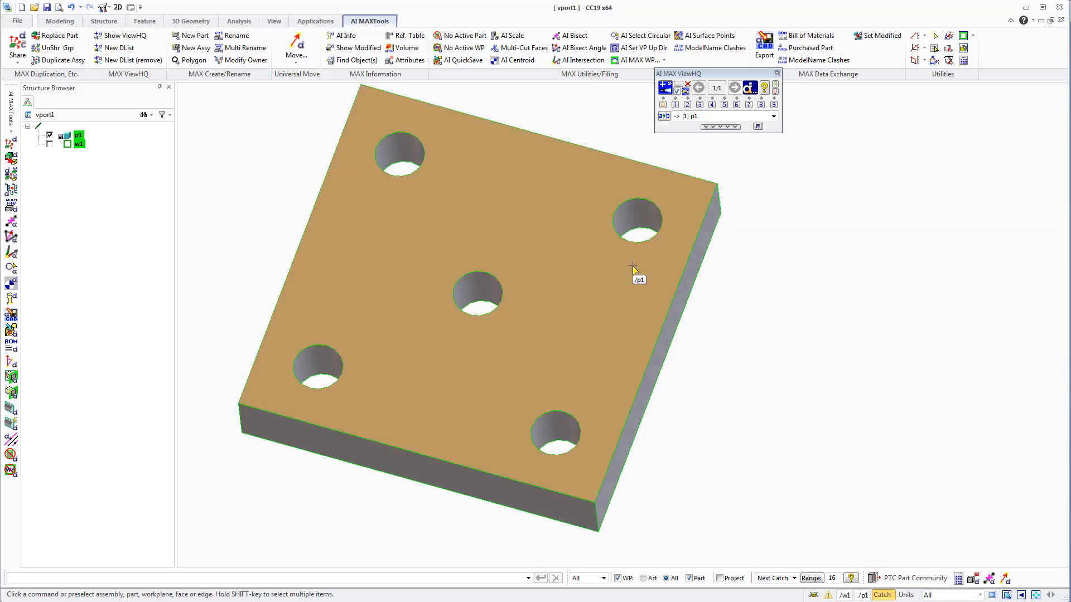
Step: Undo the hole move, and start moving the off-centre hole again with its origin redefined at the rim centre
key(ctrl+z)
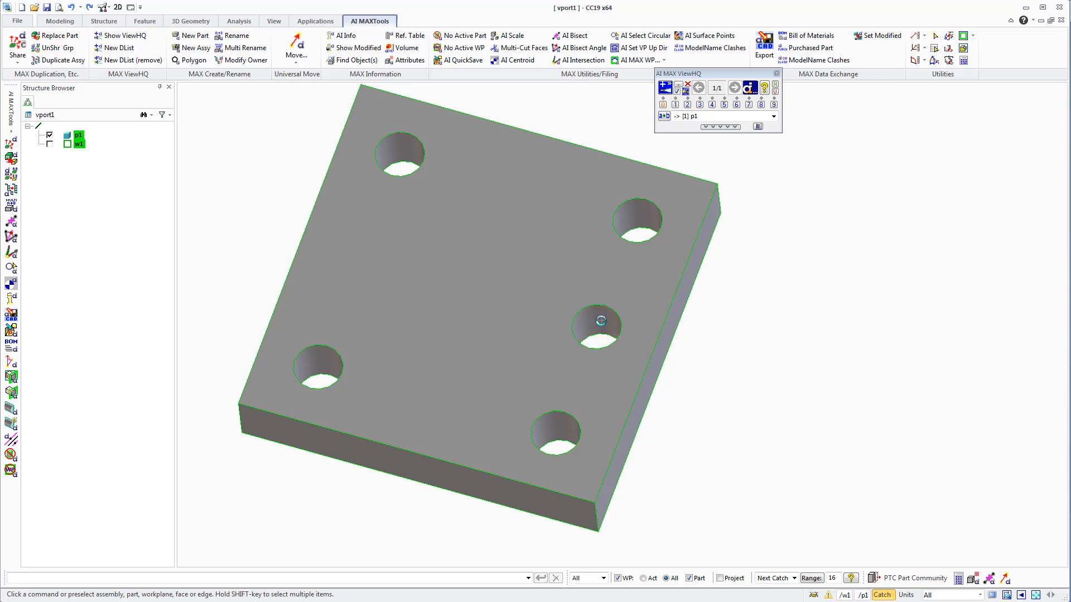
click(603, 325)
click(674, 274)
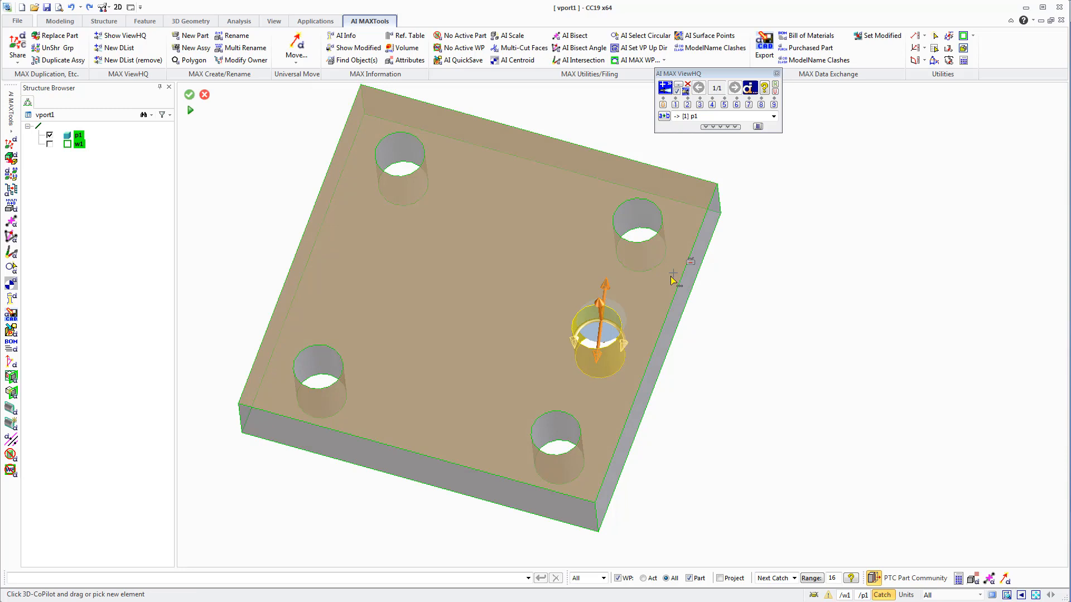
click(614, 305)
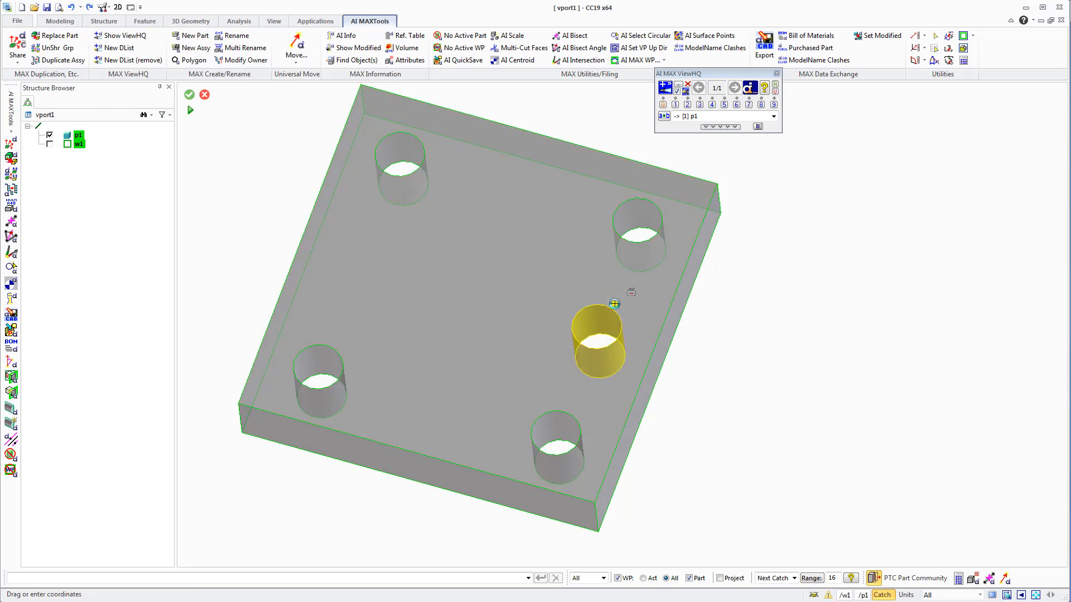
right_click(614, 305)
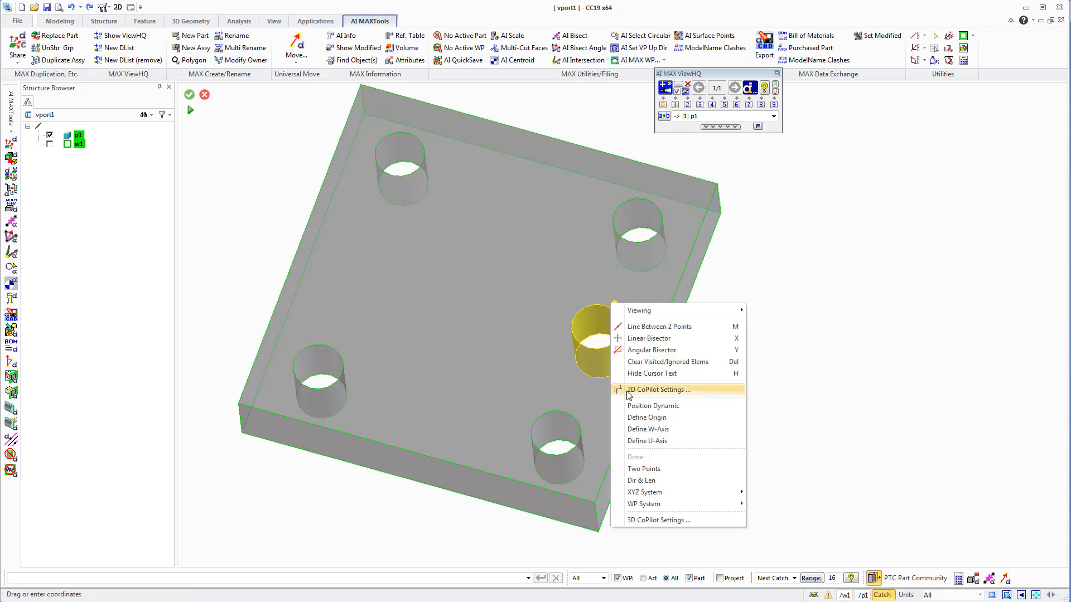
click(644, 417)
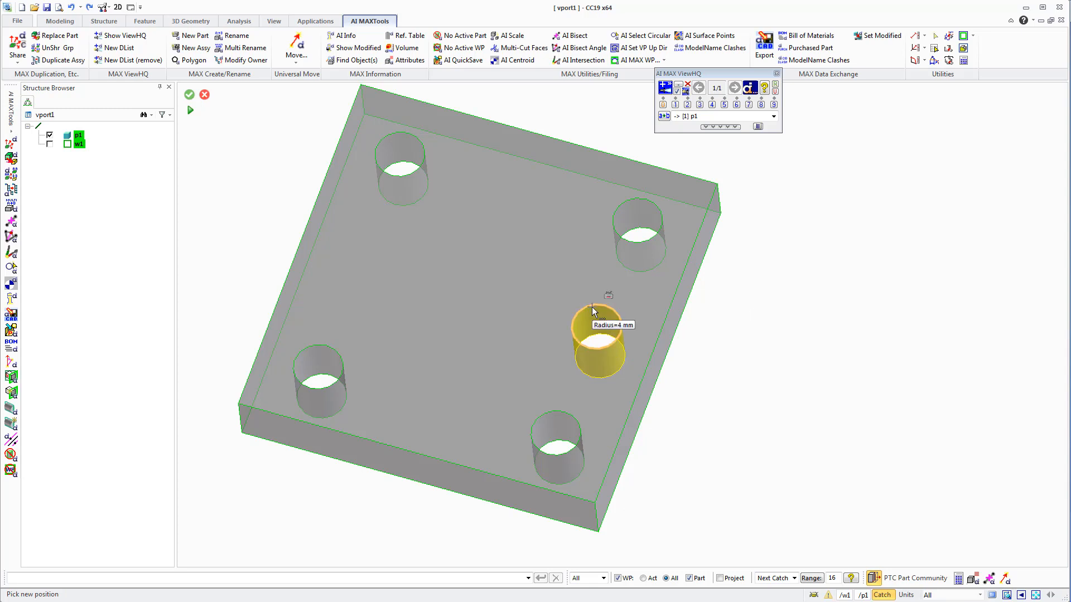
drag(593, 311, 496, 301)
Step: Move the hole to the midpoint of a guide line between two diagonally opposite corner holes, and undo that move
key(b)
click(318, 367)
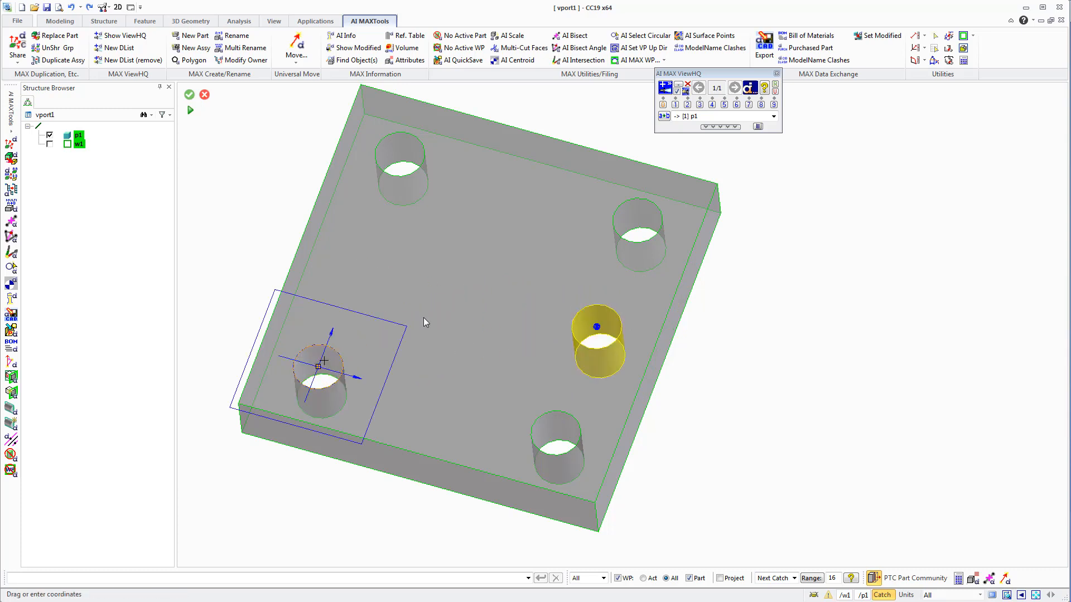
click(638, 220)
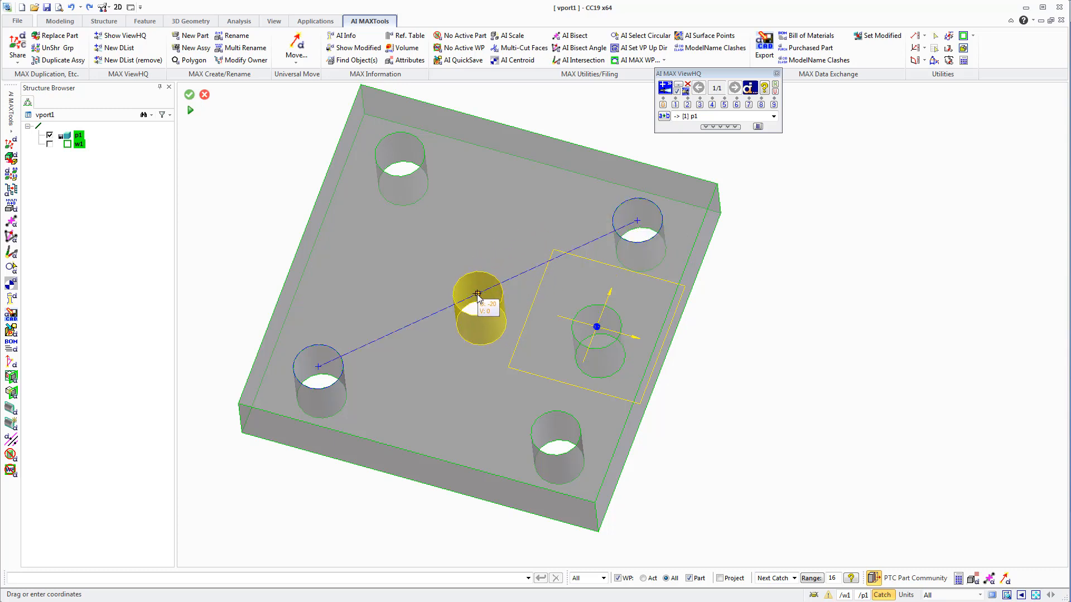
click(486, 297)
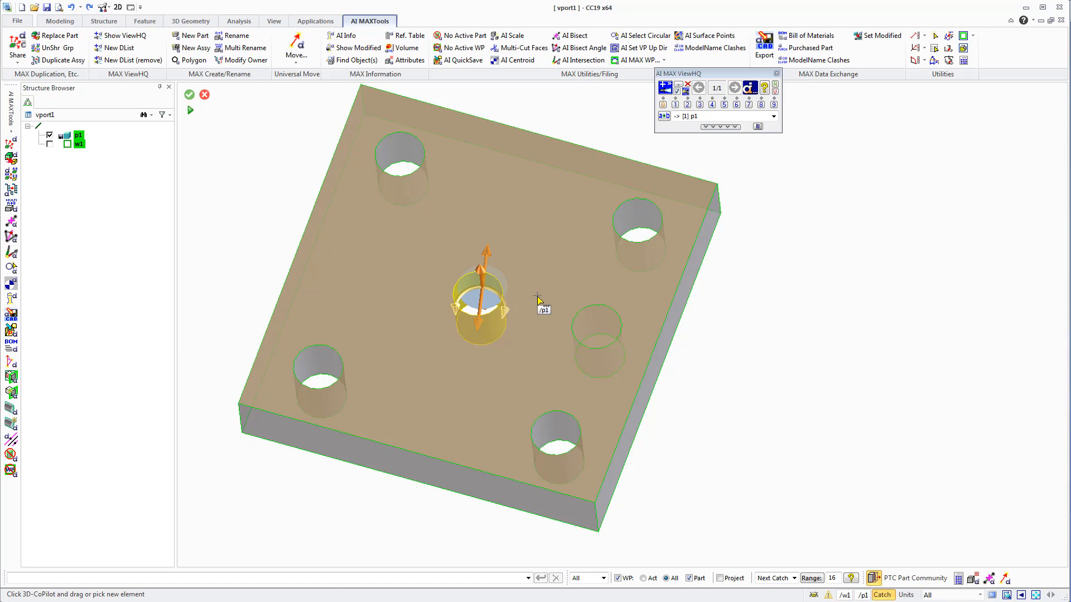
click(745, 313)
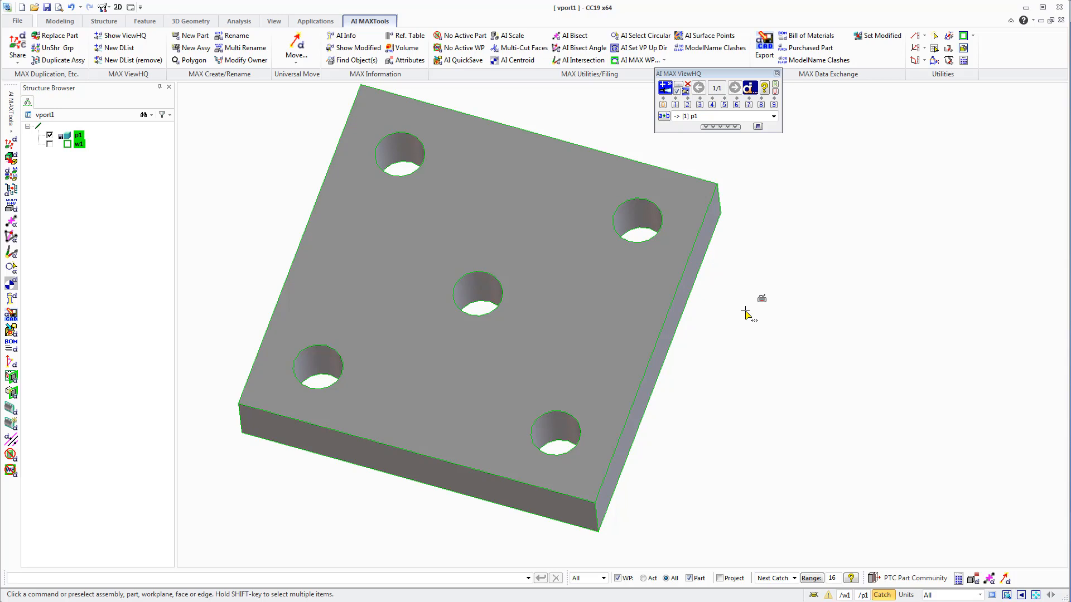
key(ctrl+z)
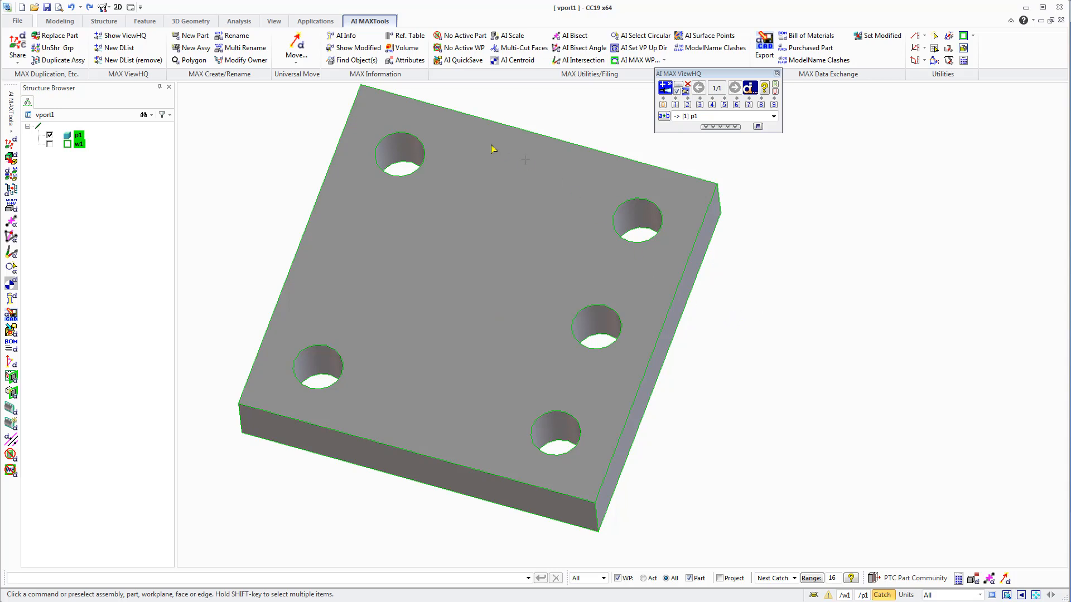
Step: Use AI Move to shift the off-centre hole's face from its rim centre to the AI Bisect midpoint between two diagonally opposite corner holes
click(296, 46)
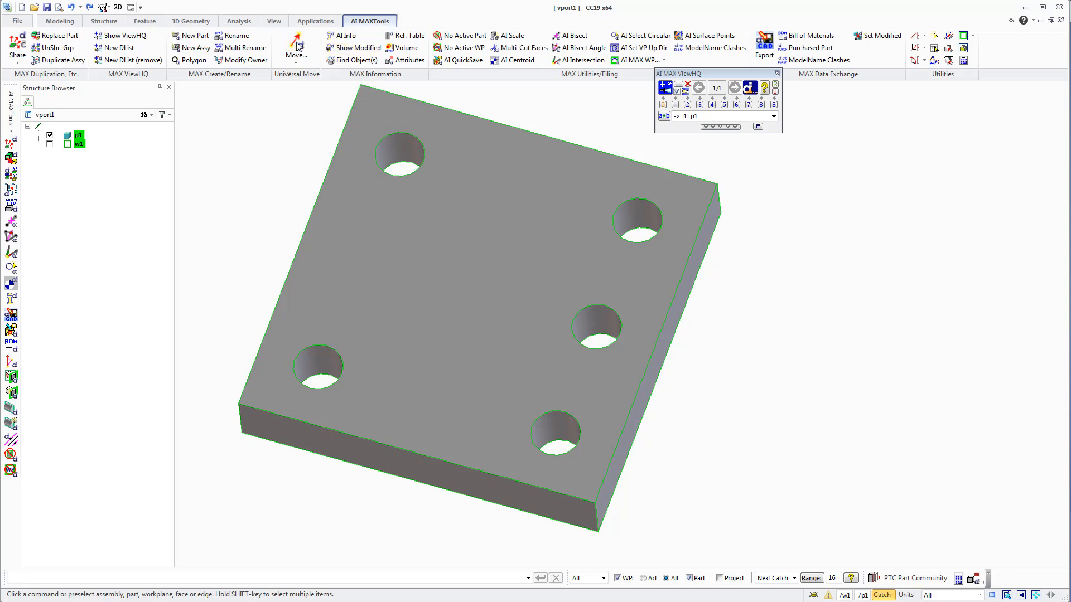
click(602, 315)
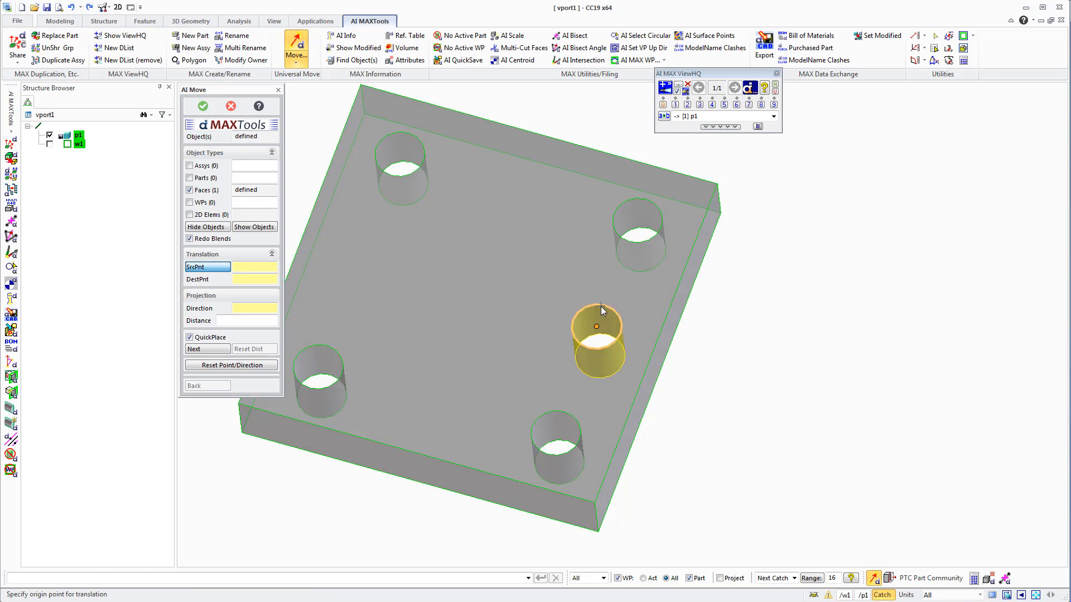
click(602, 315)
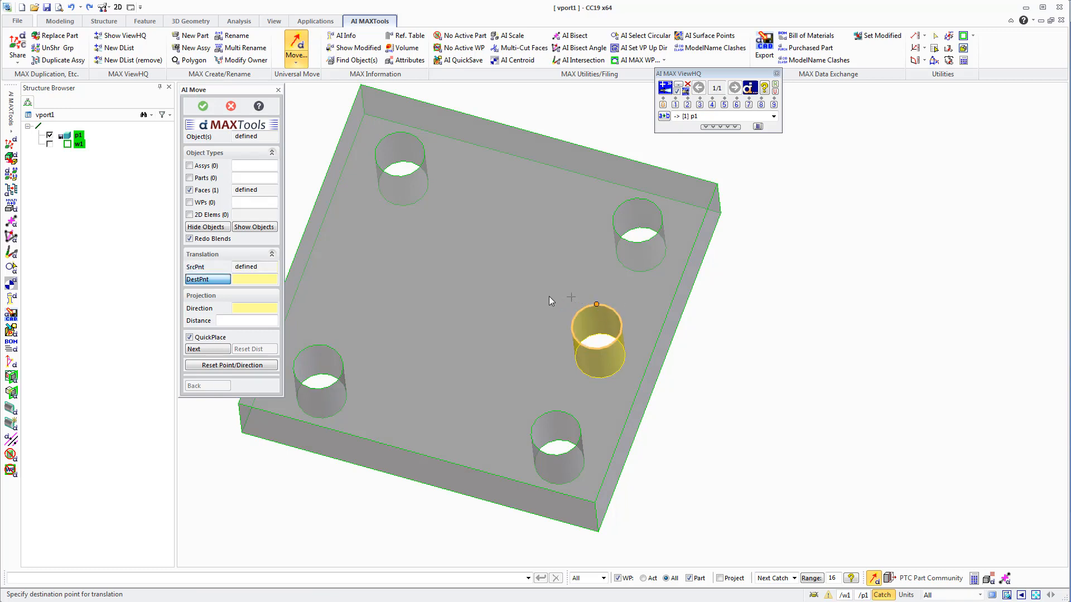
click(11, 221)
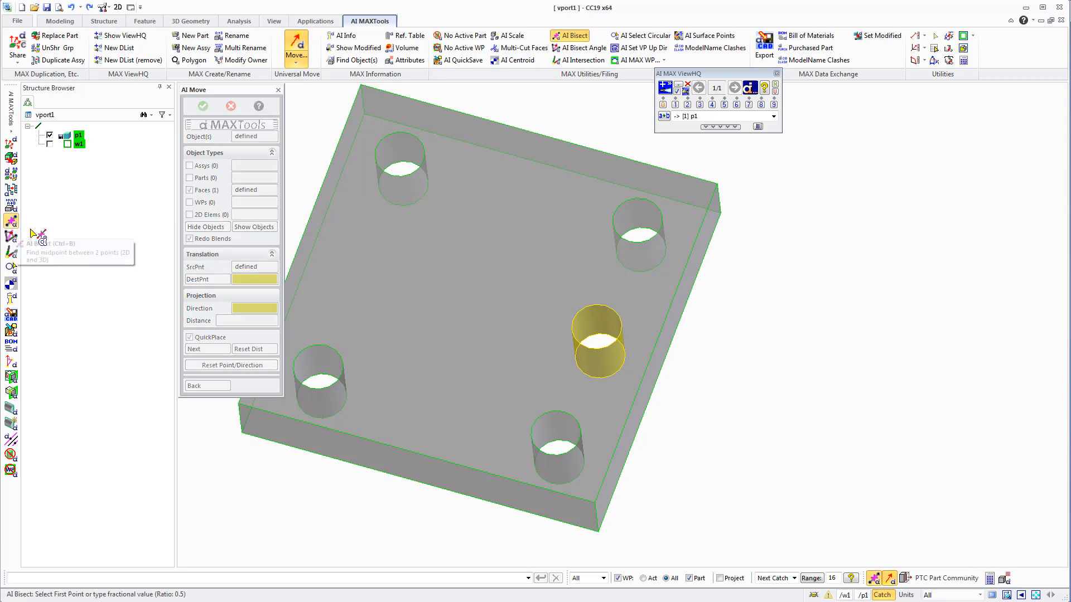
click(336, 364)
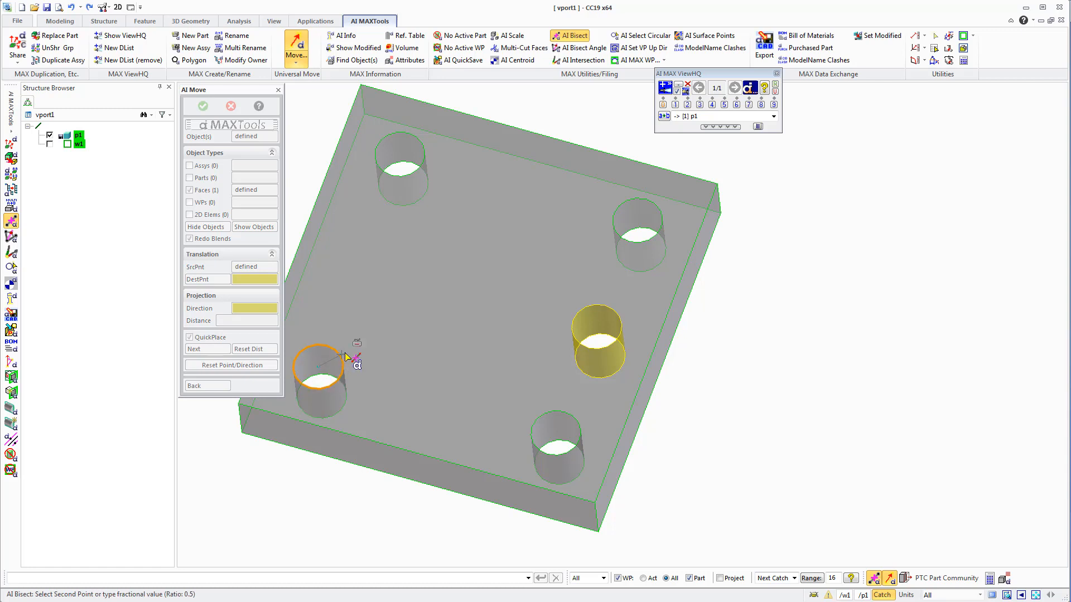
click(636, 231)
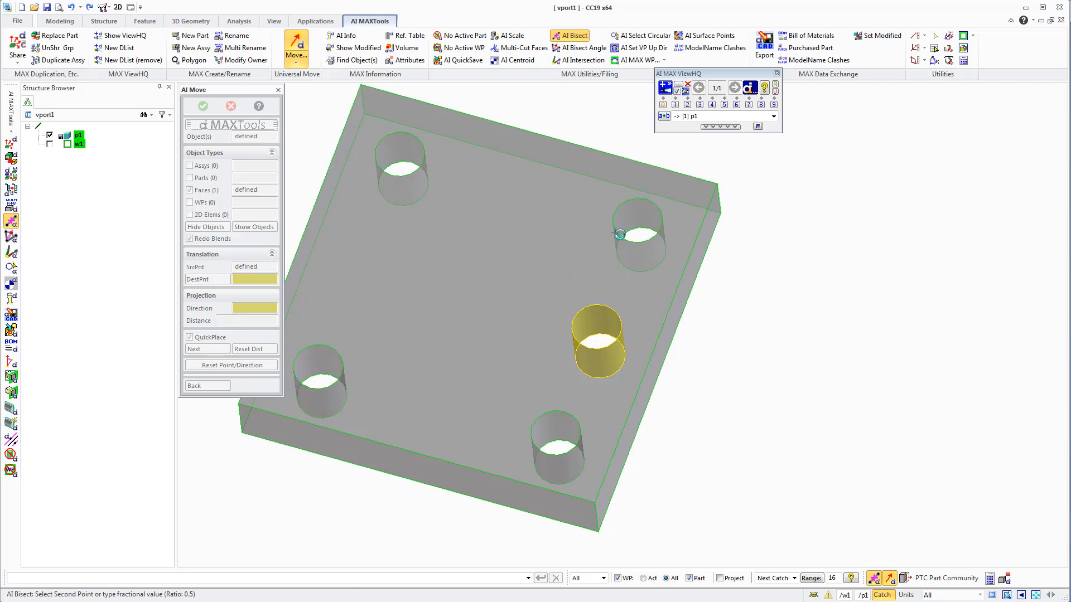